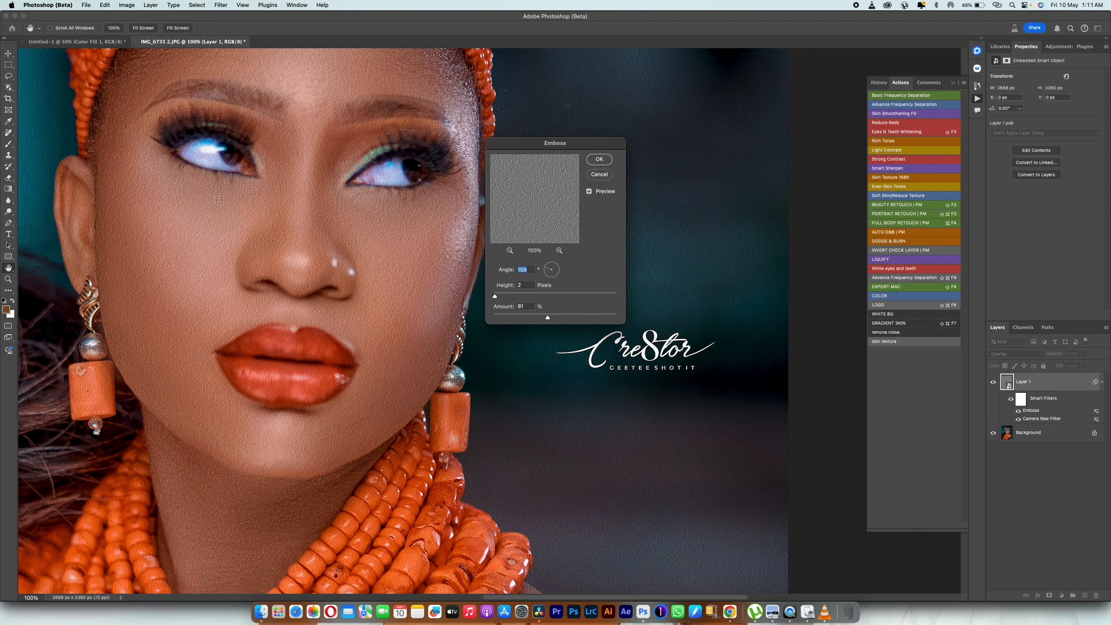
Set the Emboss filter's angle to 32° and its amount to 104% at a height of 2 pixels, and apply it.
left_click_drag(552, 276, 557, 273)
key("Up")
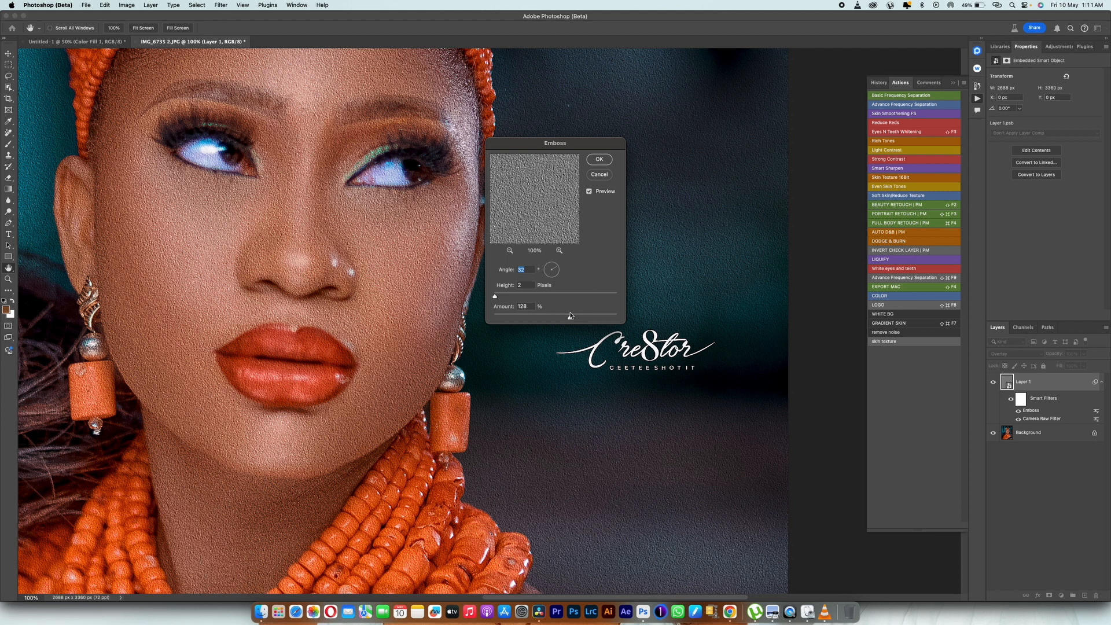
key("Tab")
key("Tab")
key("Return")
key("b")
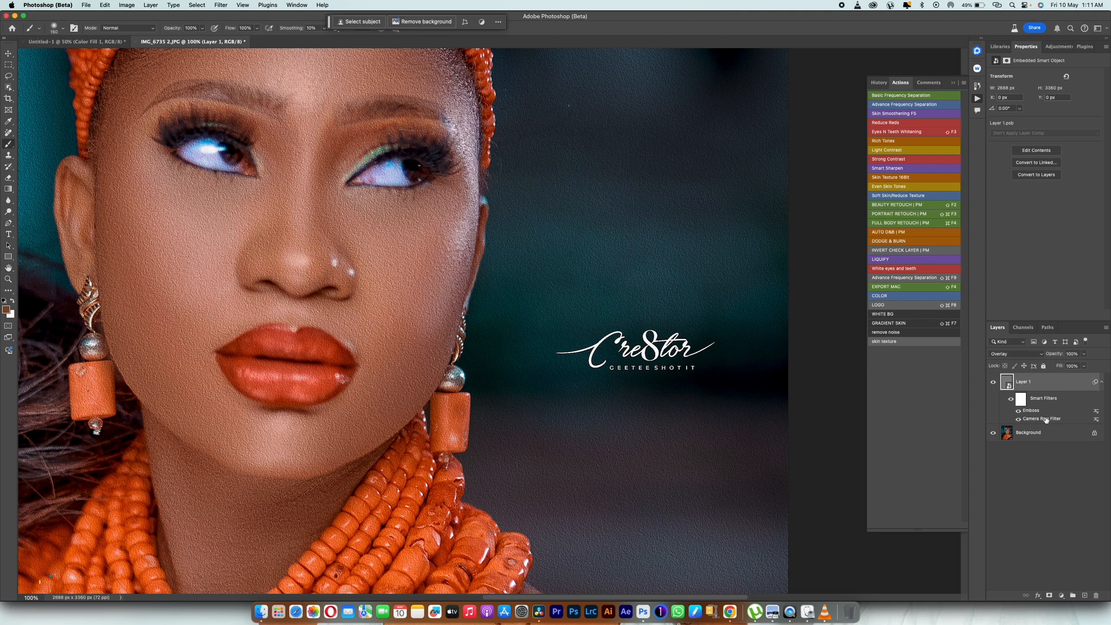
Set Layer 1's Emboss amount to about 106% and compare the portrait with the layer hidden and shown.
double_click(1096, 412)
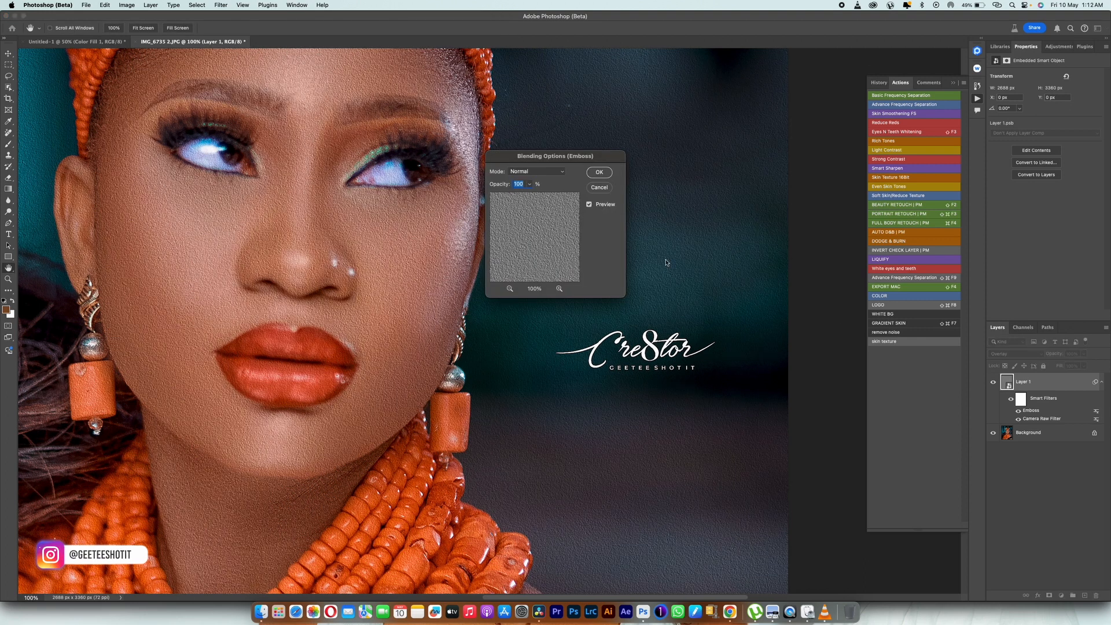
left_click(601, 188)
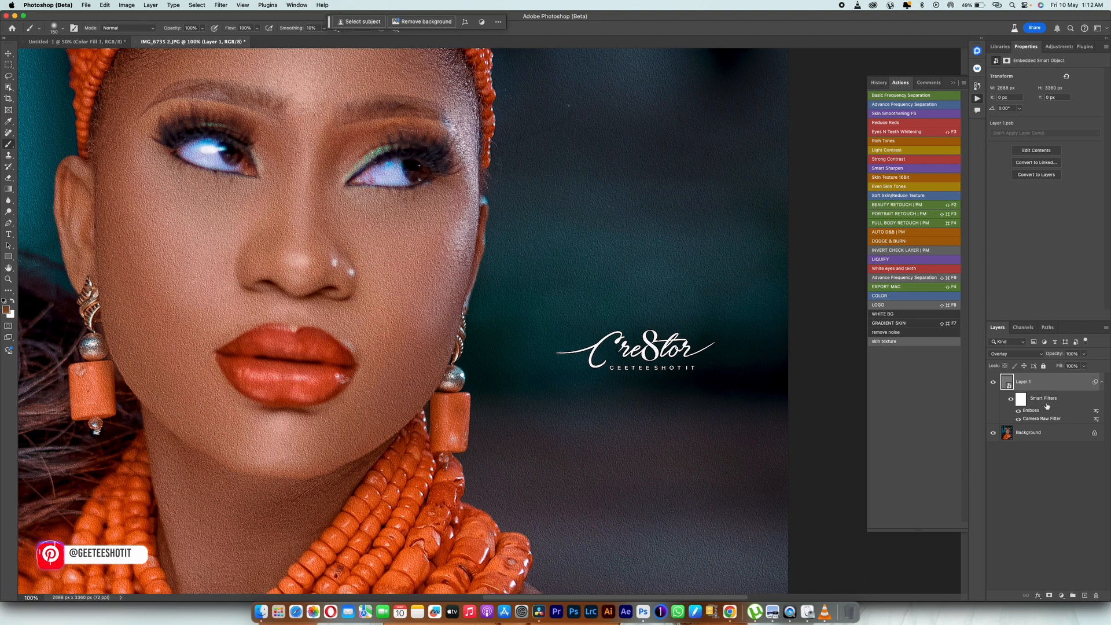
double_click(1031, 410)
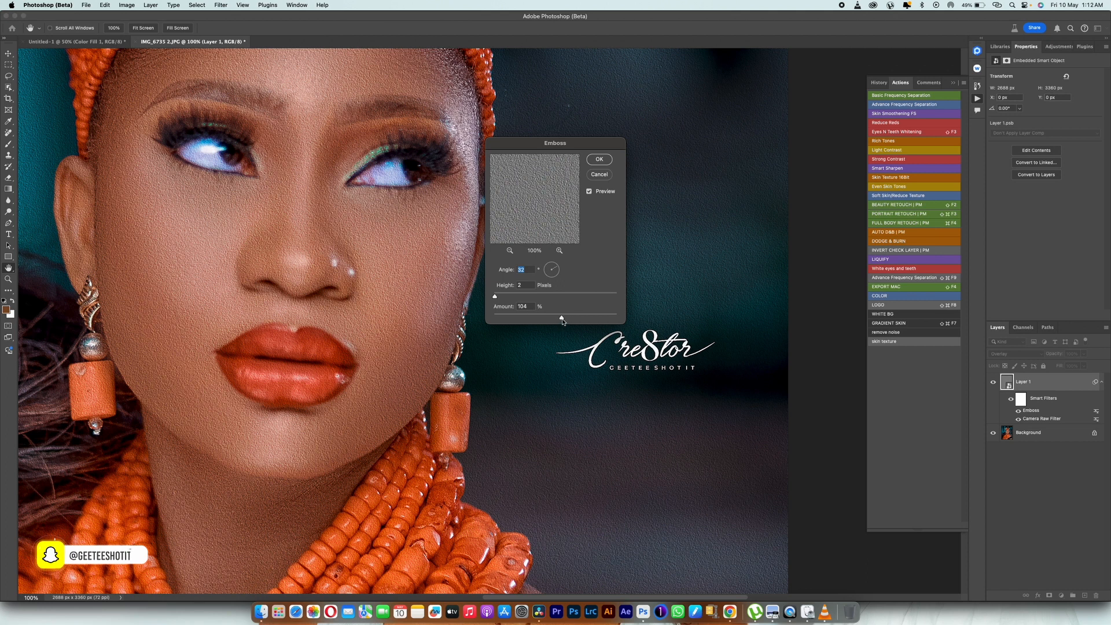
mouse_move(562, 321)
left_mouse_down()
mouse_move(544, 321)
mouse_move(563, 318)
left_mouse_up()
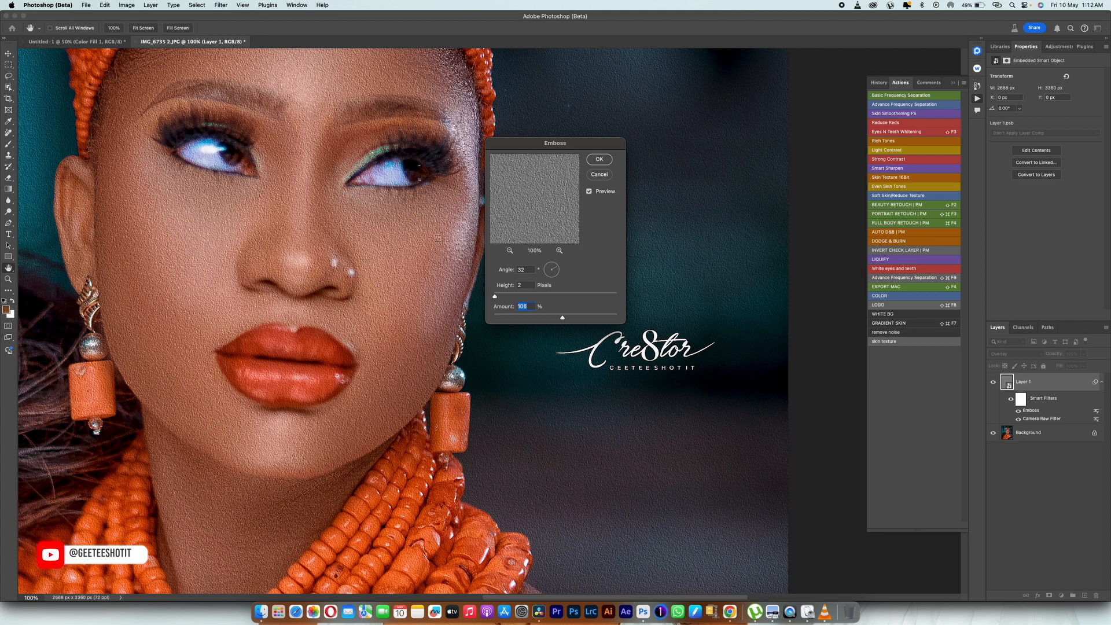
left_click(599, 159)
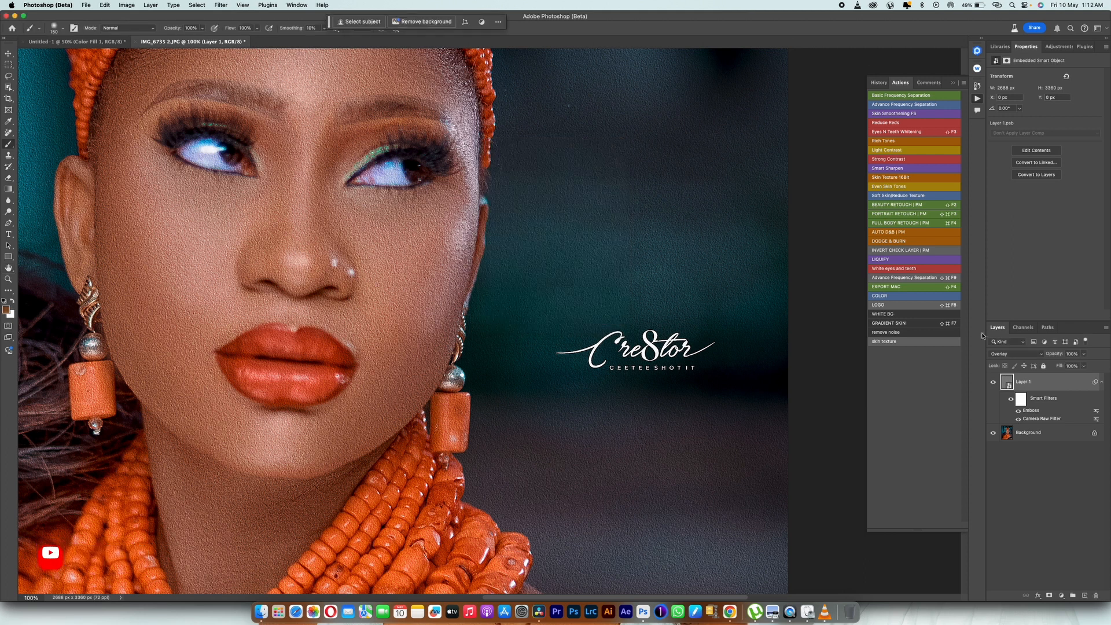
left_click(993, 383)
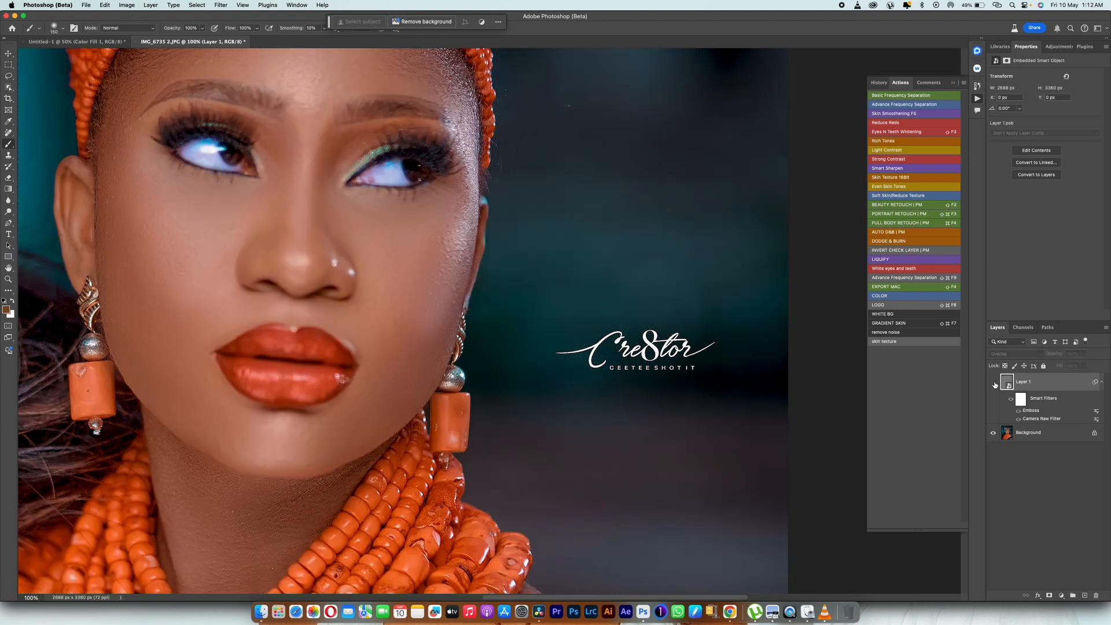
left_click(993, 383)
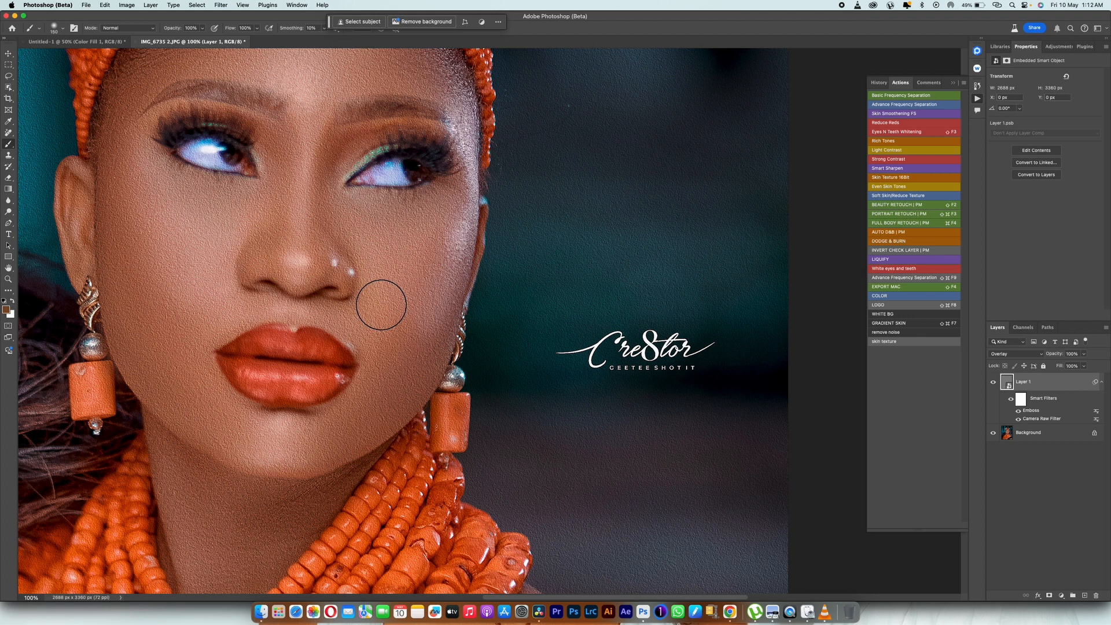
Apply a Gaussian Blur with a radius of 0.7 pixels to Layer 1 as a smart filter.
left_click(223, 7)
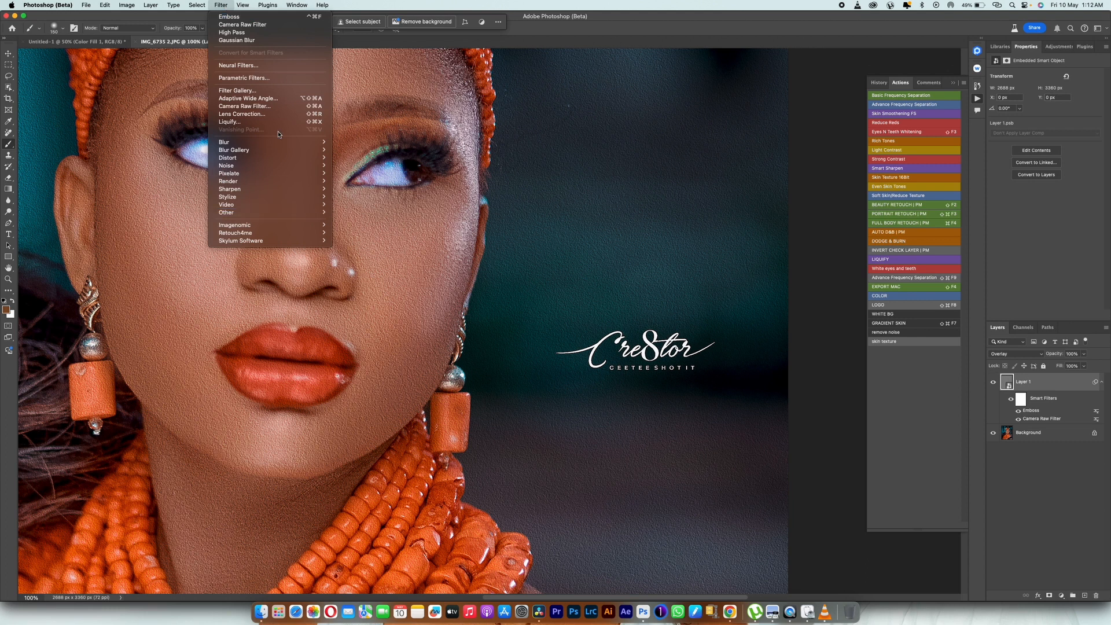
mouse_move(280, 143)
left_click(359, 173)
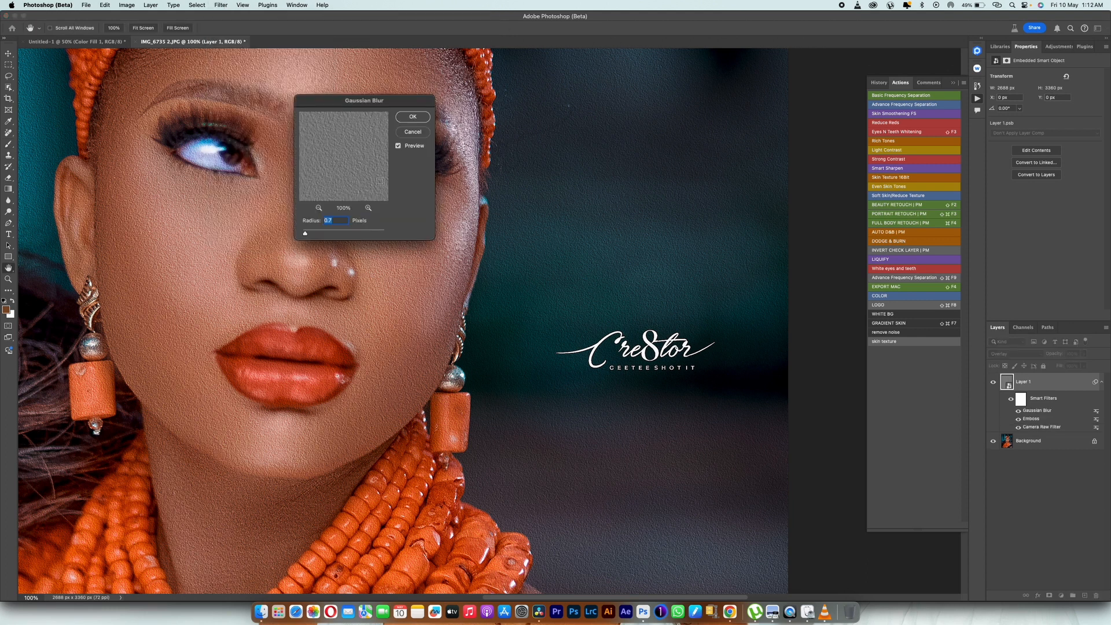
left_click_drag(319, 99, 464, 103)
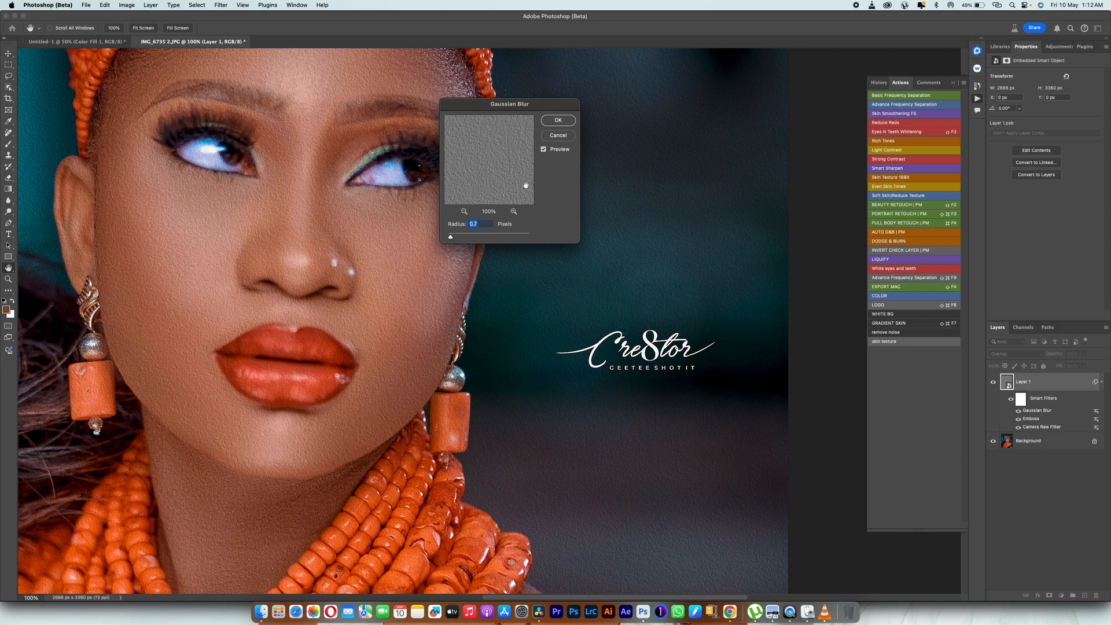
left_click(558, 121)
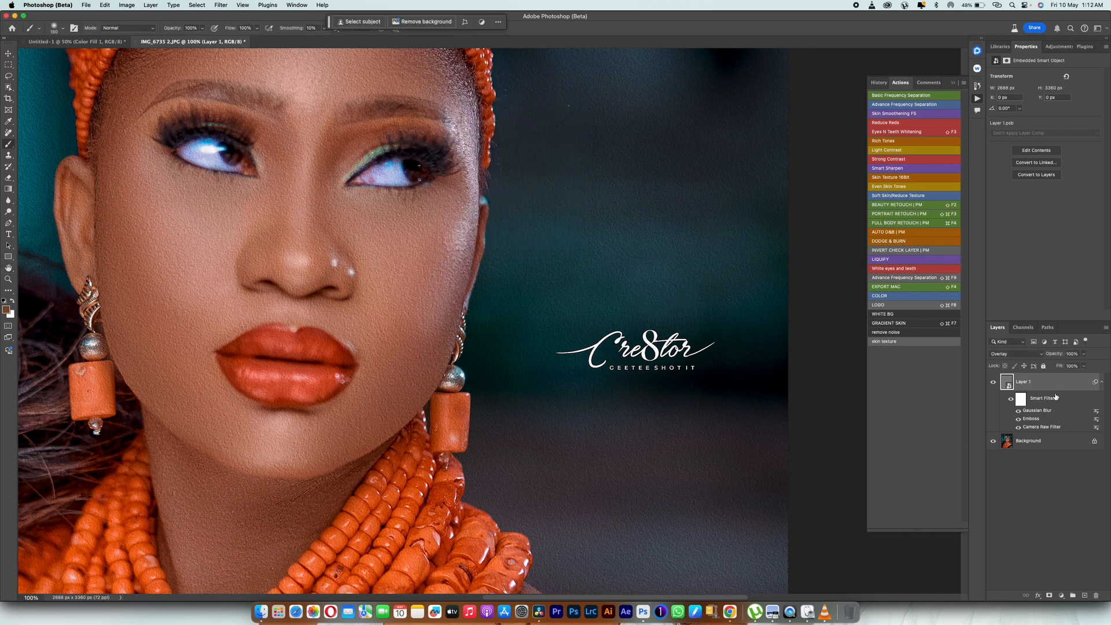
Add a Levels adjustment layer above Layer 1 with black input 6, midtones 0.95 and white input 255.
left_click(1061, 596)
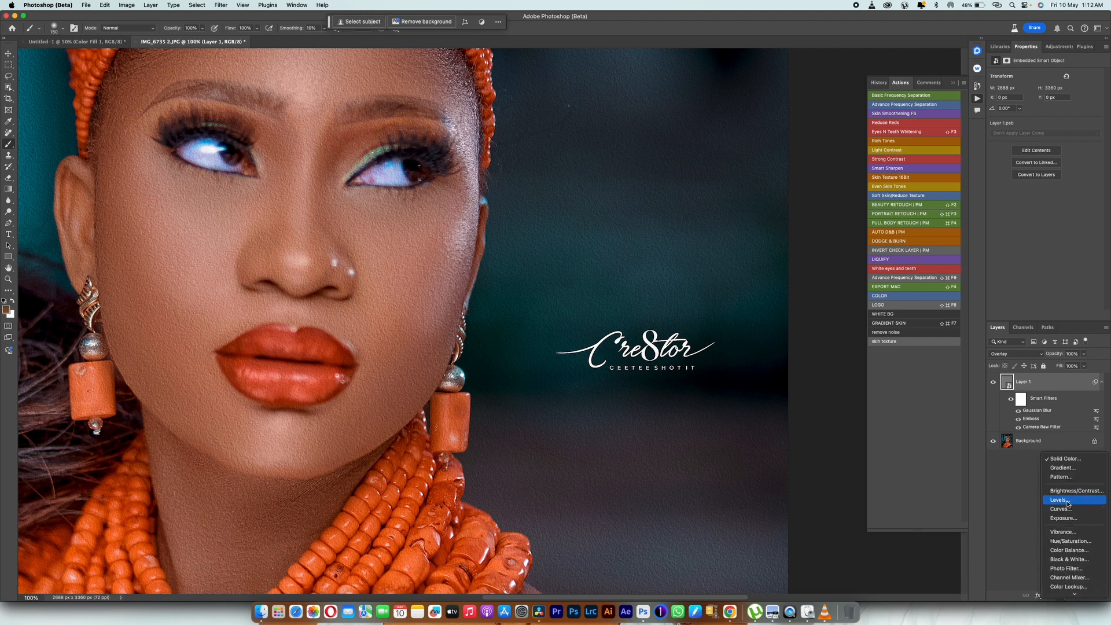
left_click(1067, 500)
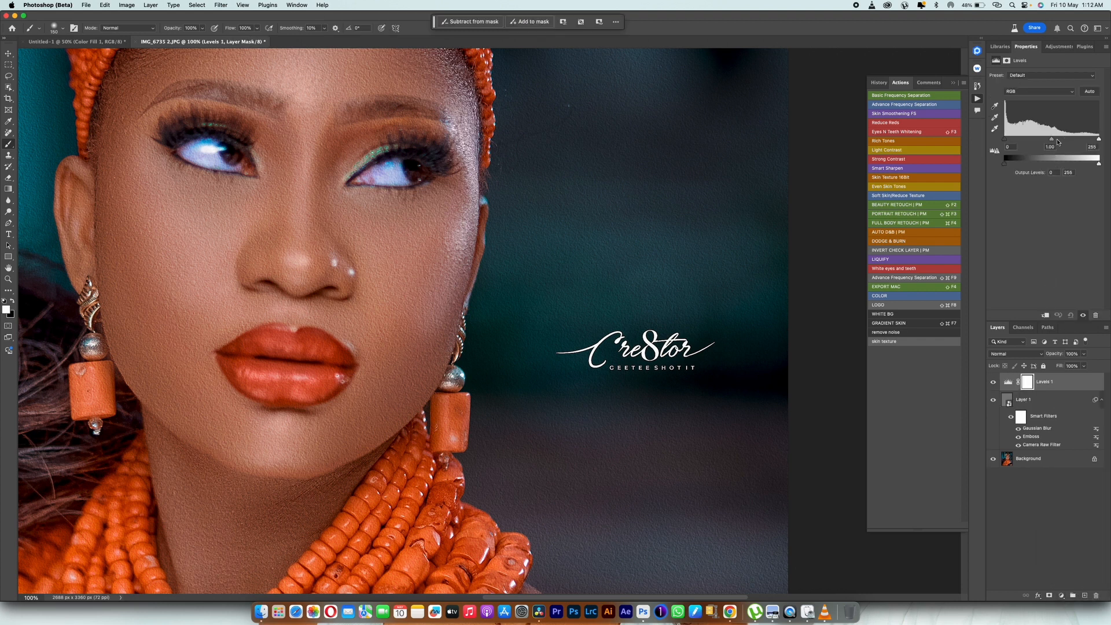
left_click_drag(1048, 141, 1053, 141)
left_click_drag(1099, 140, 1095, 142)
left_click_drag(1005, 140, 1008, 141)
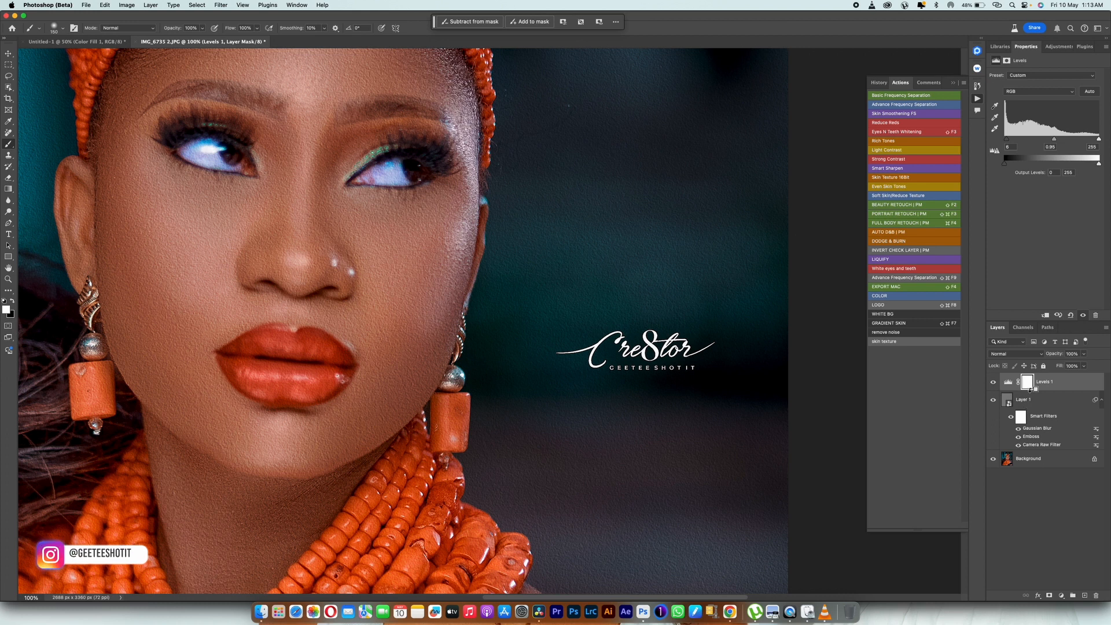
Clip the Levels adjustment to Layer 1 and compare the texture with the adjustment off and on.
left_click(1034, 390, "alt")
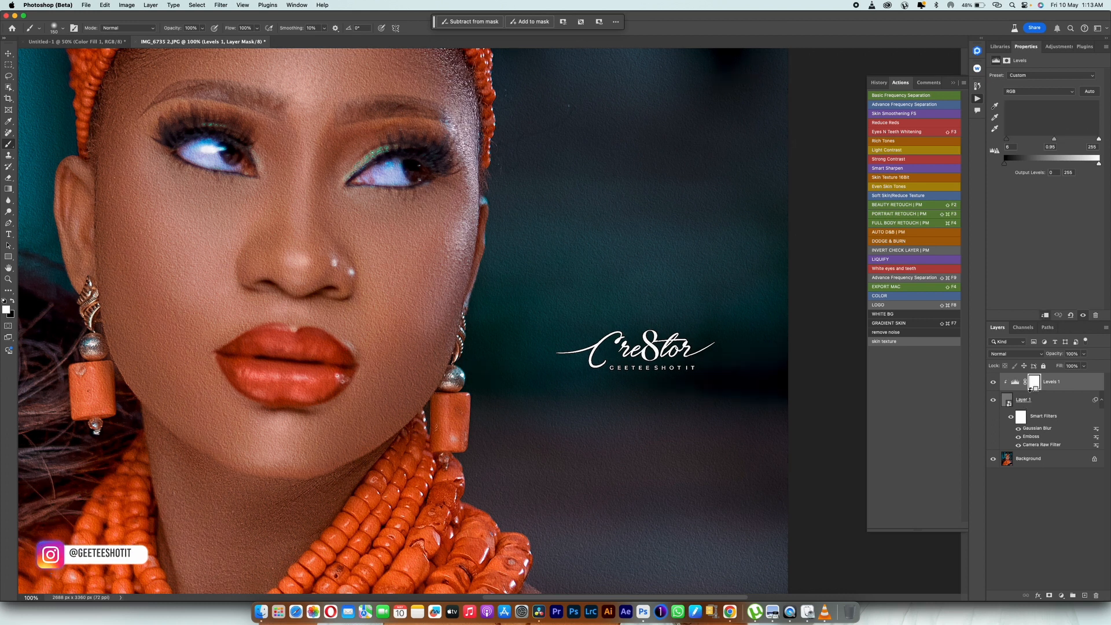
left_click(991, 383)
left_click(991, 384)
left_click(991, 384)
left_click(991, 384)
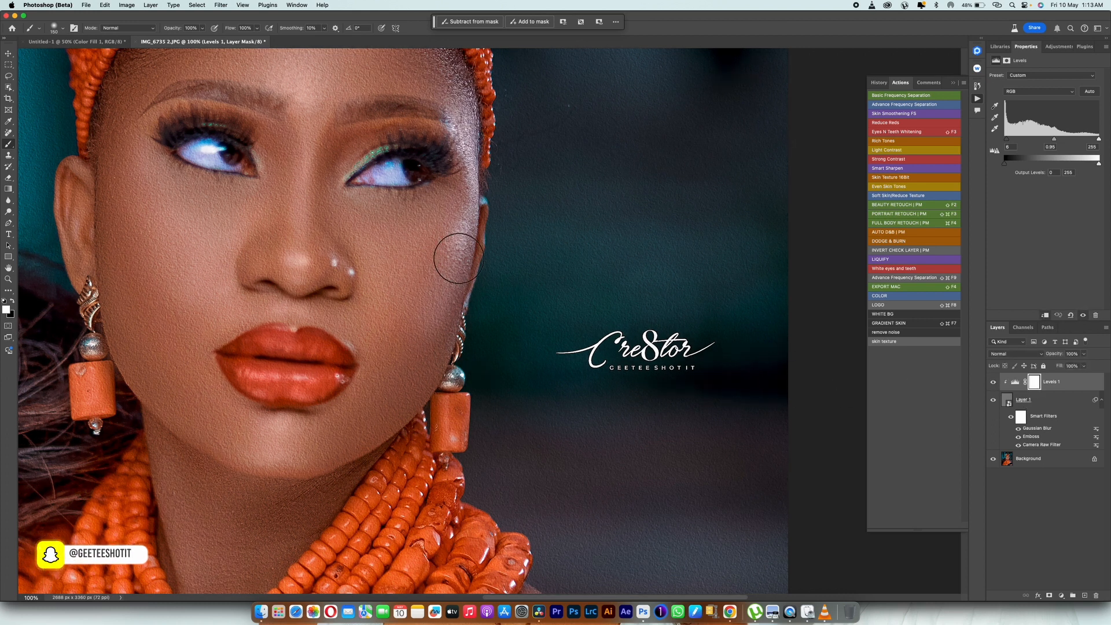
Add a black mask to Layer 1 and paint it white over the cheeks, nose, forehead and chin to reveal the skin texture.
left_click(1028, 400)
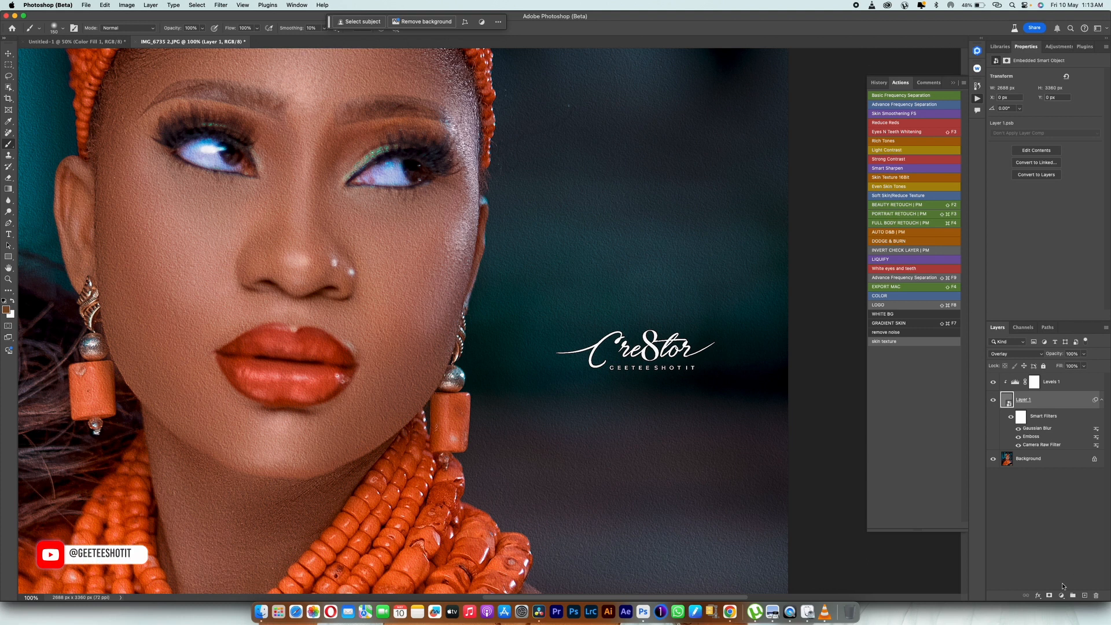
left_click(1049, 597, "alt")
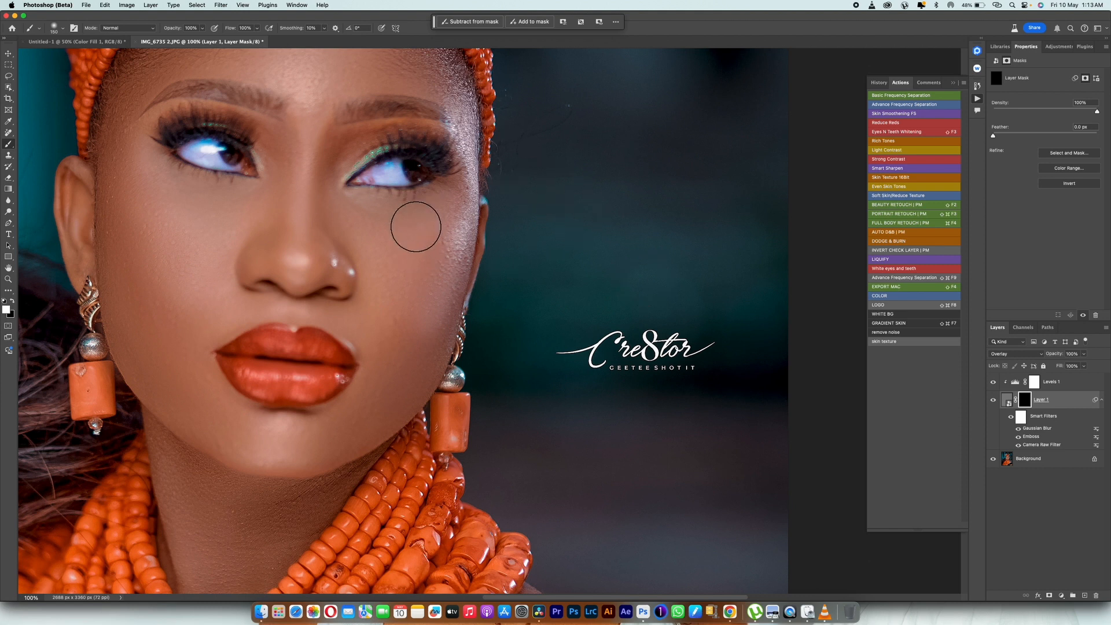
mouse_move(377, 220)
left_mouse_down()
mouse_move(473, 246)
mouse_move(525, 241)
left_mouse_up()
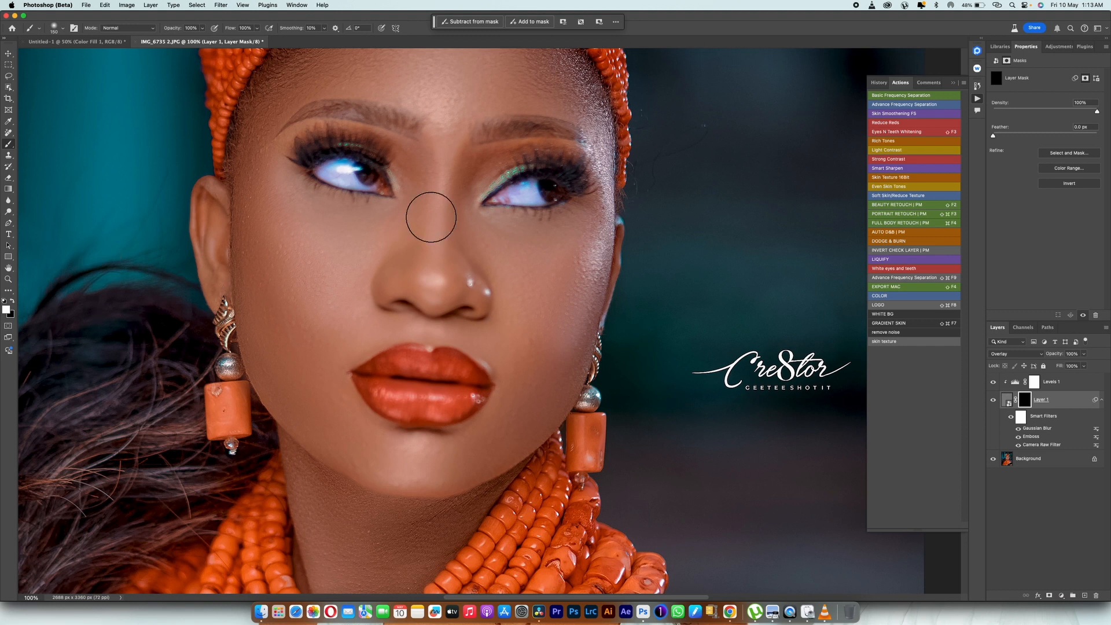
mouse_move(431, 217)
left_mouse_down()
mouse_move(390, 233)
mouse_move(409, 217)
mouse_move(412, 167)
mouse_move(413, 217)
mouse_move(403, 225)
mouse_move(295, 196)
mouse_move(303, 248)
mouse_move(360, 290)
mouse_move(262, 167)
mouse_move(302, 270)
mouse_move(367, 319)
mouse_move(409, 294)
mouse_move(447, 187)
mouse_move(451, 272)
mouse_move(456, 246)
mouse_move(479, 253)
mouse_move(553, 229)
mouse_move(553, 277)
mouse_move(504, 281)
mouse_move(501, 327)
mouse_move(450, 315)
mouse_move(508, 287)
mouse_move(556, 309)
mouse_move(577, 271)
mouse_move(525, 384)
mouse_move(528, 326)
mouse_move(524, 409)
mouse_move(493, 437)
mouse_move(400, 474)
mouse_move(385, 437)
mouse_move(362, 426)
mouse_move(274, 313)
mouse_move(259, 253)
mouse_move(278, 347)
mouse_move(350, 428)
mouse_move(279, 379)
mouse_move(315, 307)
left_mouse_up()
scroll(315, 307, "up", 5)
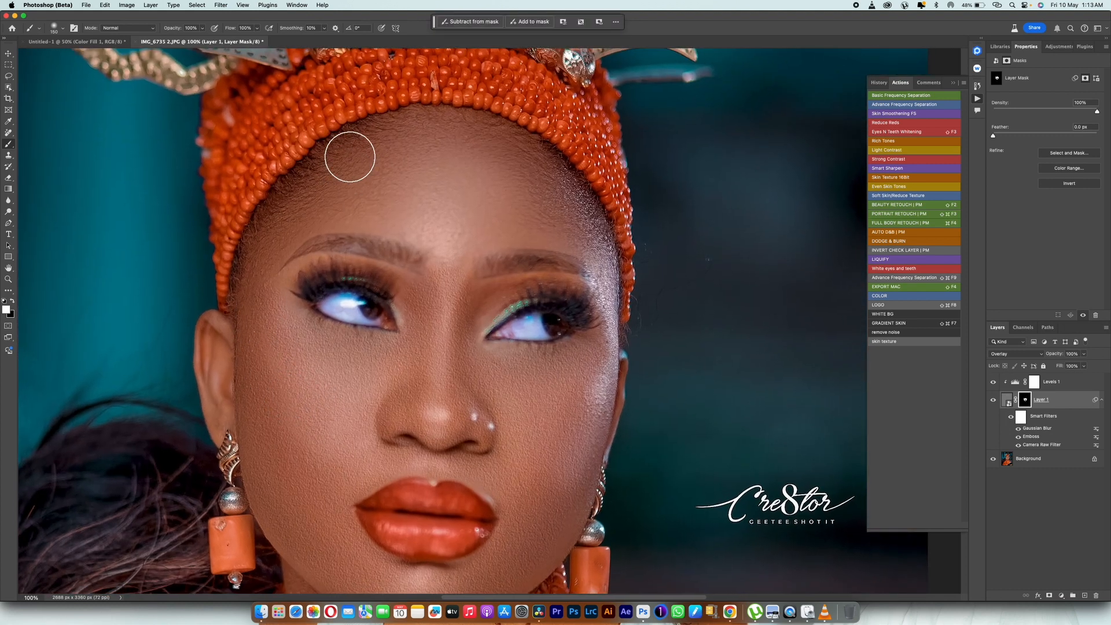
mouse_move(350, 157)
left_mouse_down()
mouse_move(331, 193)
mouse_move(392, 174)
mouse_move(458, 220)
mouse_move(451, 253)
mouse_move(486, 179)
mouse_move(527, 236)
mouse_move(492, 191)
mouse_move(413, 163)
mouse_move(419, 190)
mouse_move(472, 166)
mouse_move(459, 196)
mouse_move(422, 175)
mouse_move(428, 204)
mouse_move(352, 218)
mouse_move(451, 216)
left_mouse_up()
mouse_move(590, 363)
left_mouse_down()
mouse_move(525, 372)
mouse_move(501, 362)
mouse_move(481, 298)
left_mouse_up()
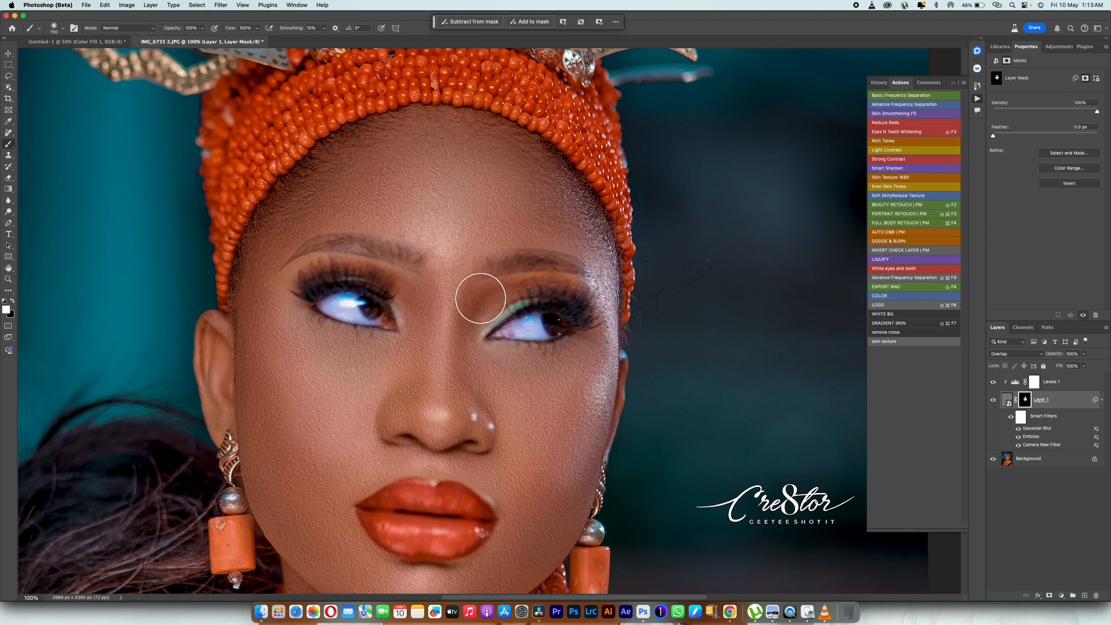
left_click_drag(381, 414, 372, 247)
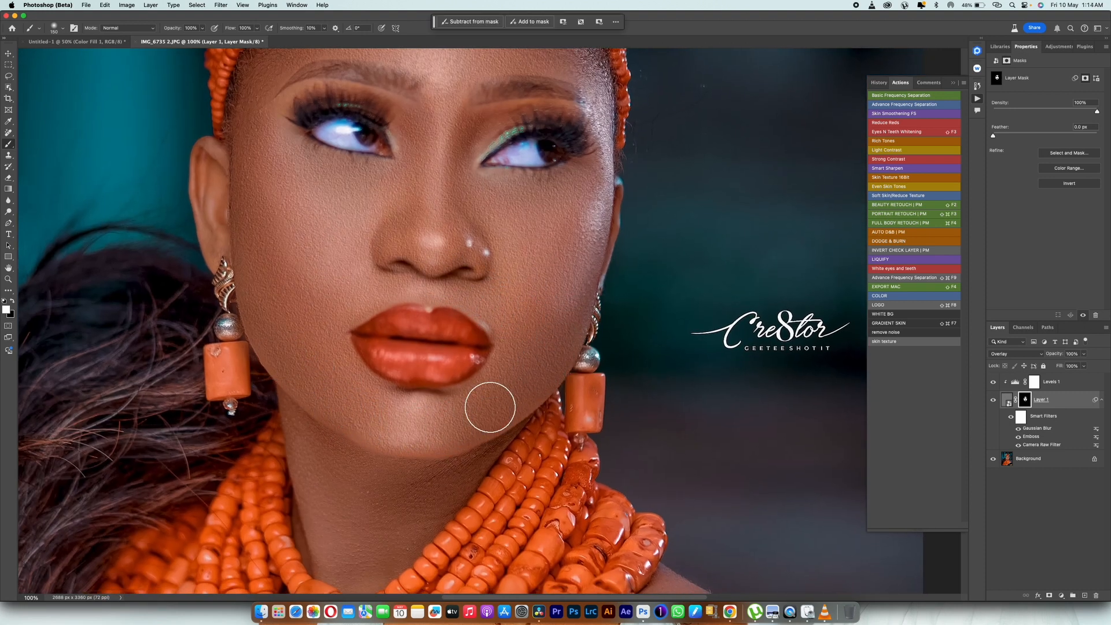
left_click_drag(301, 234, 296, 302)
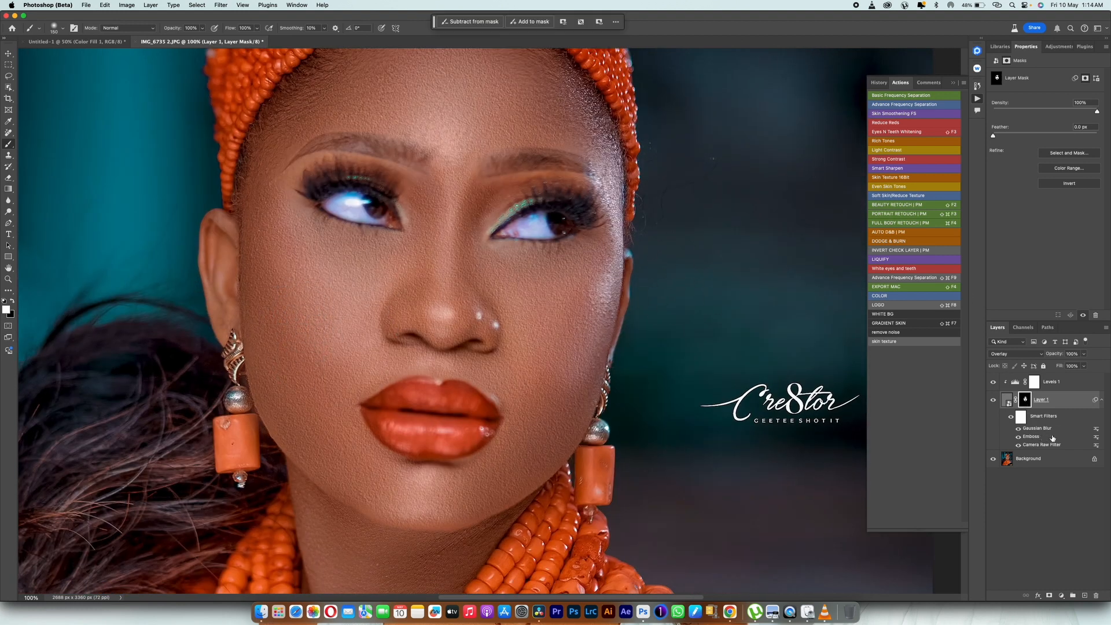
double_click(1036, 428)
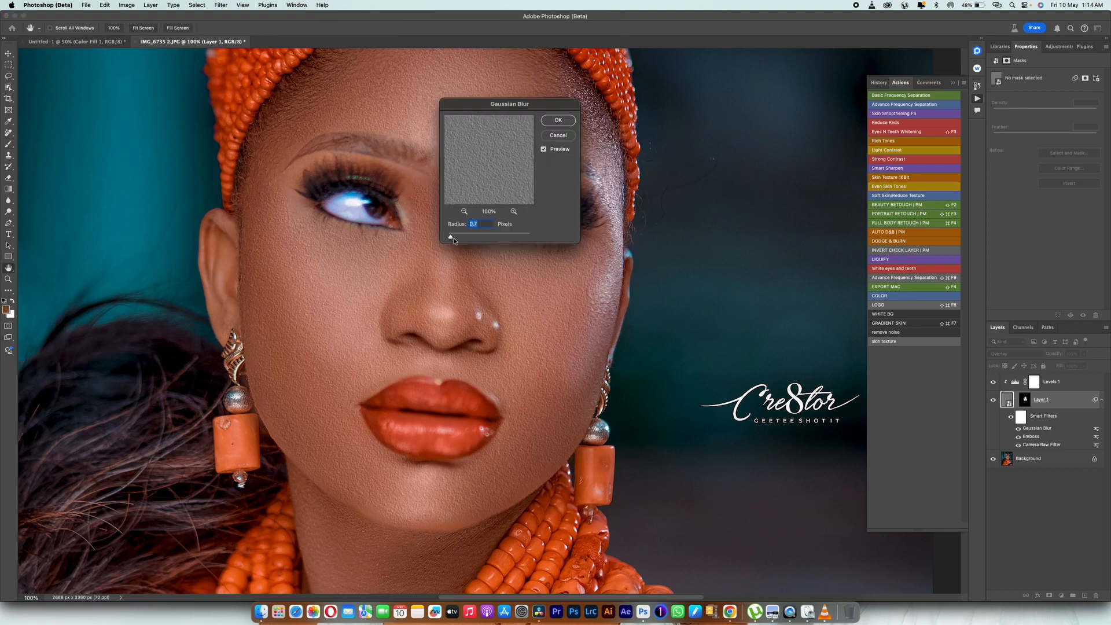
left_click_drag(454, 240, 457, 239)
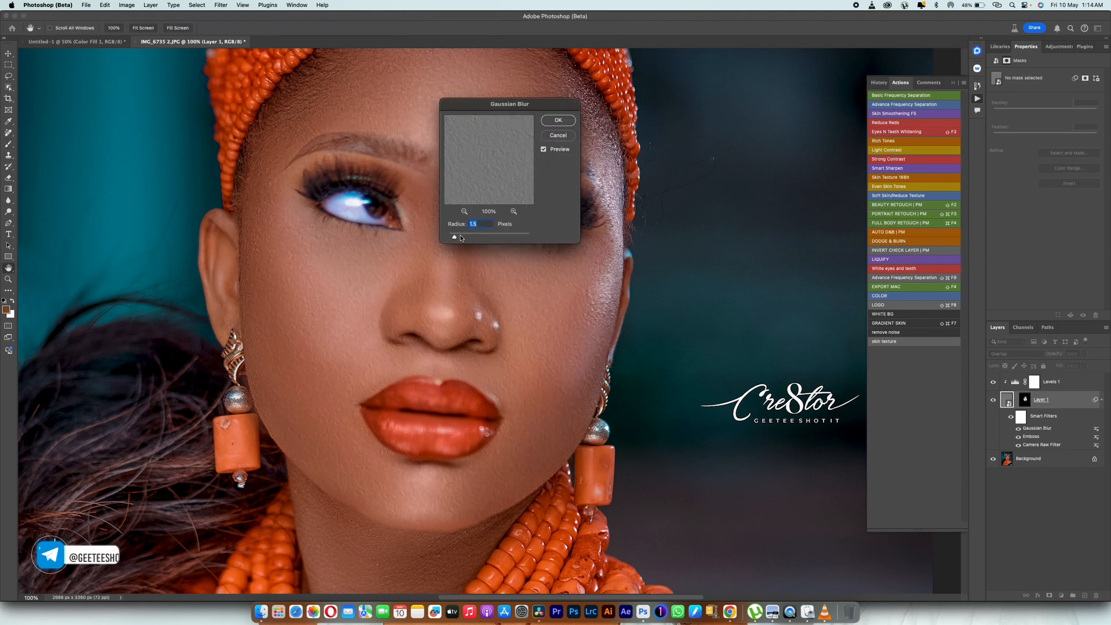
left_click(564, 139)
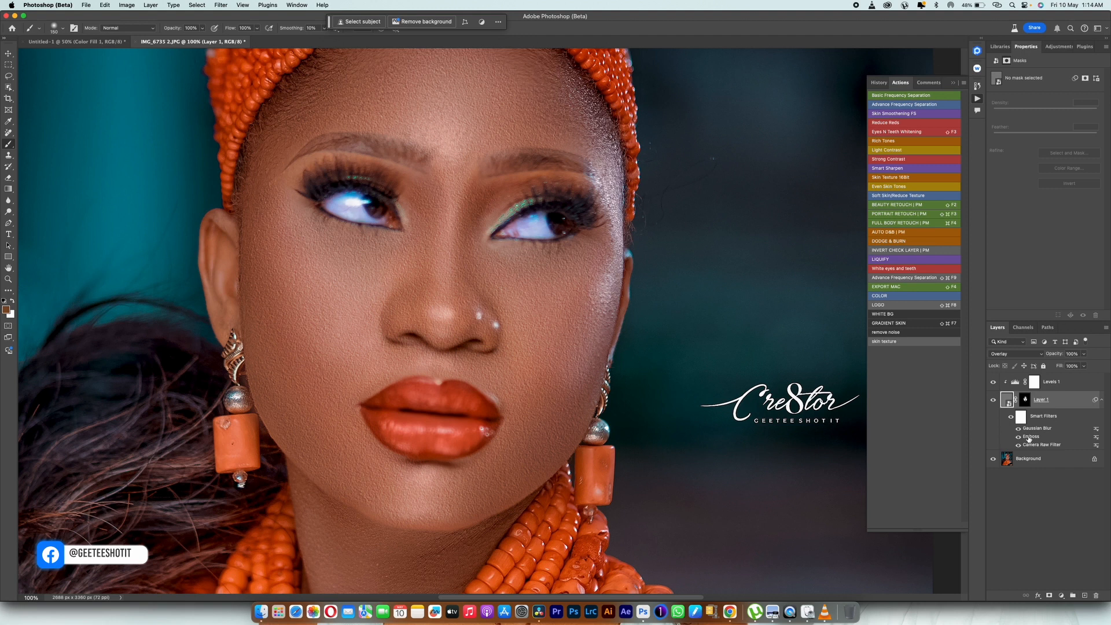
Reduce the Emboss smart filter's amount on Layer 1 to 70%, keeping the 32° angle and 2-pixel height.
double_click(1031, 436)
left_click(554, 221)
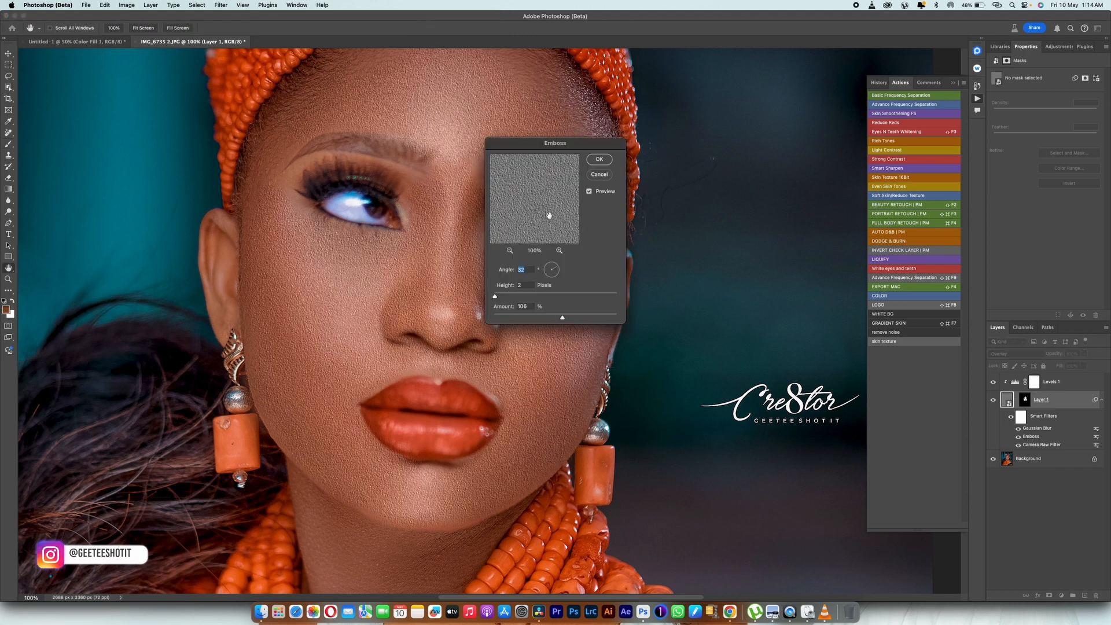
left_click_drag(563, 321, 540, 320)
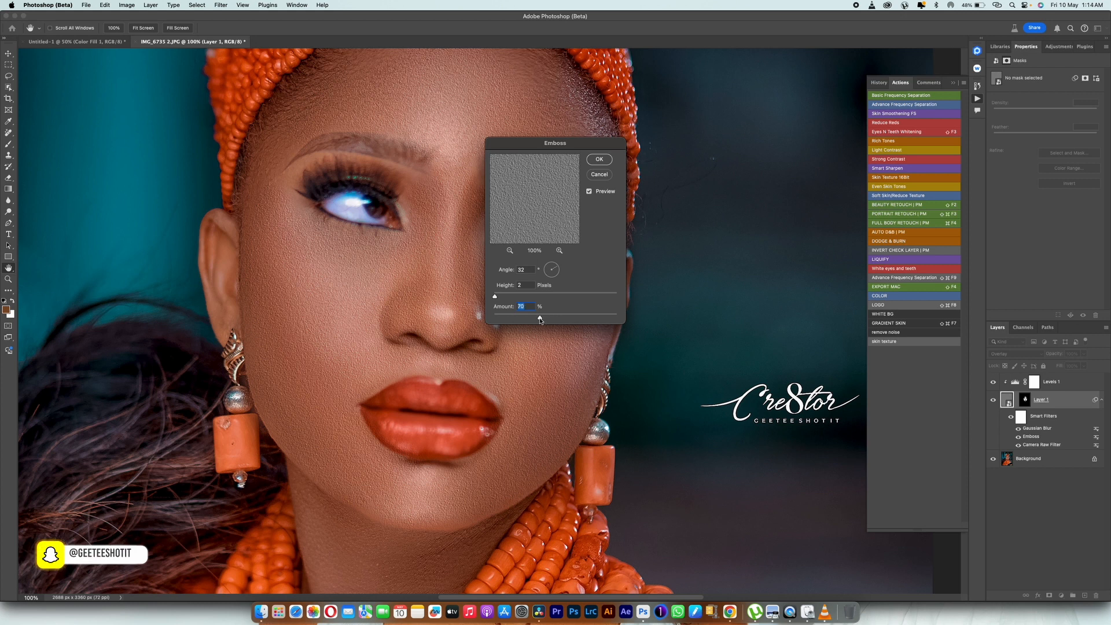
left_click(598, 160)
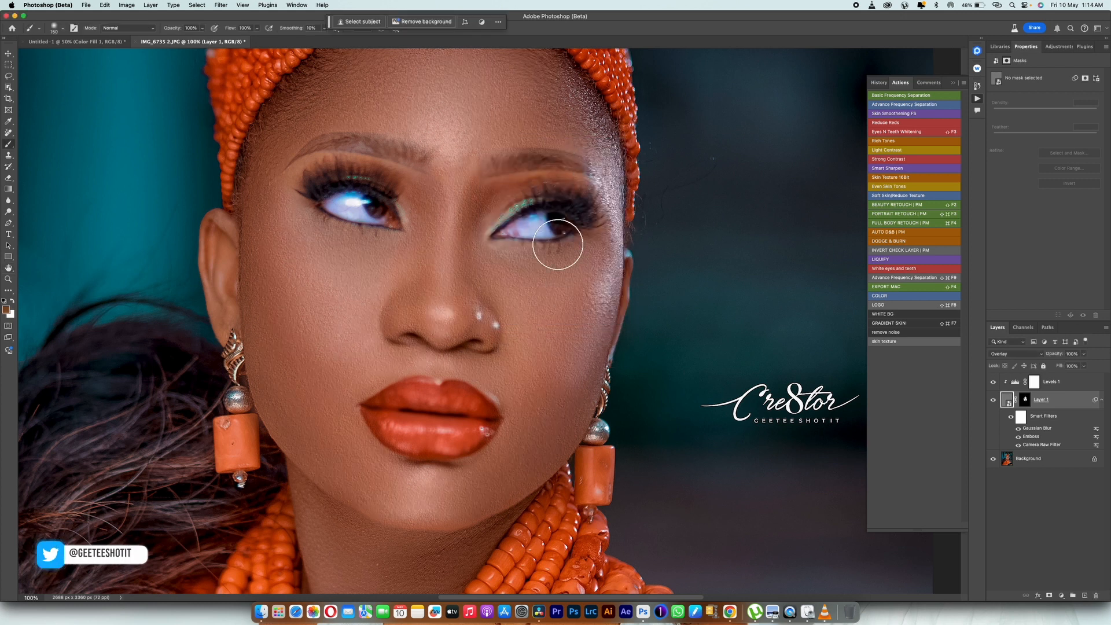
Compare the face with Layer 1's texture hidden and shown, and review the whole portrait.
left_click(993, 400)
left_click(993, 400)
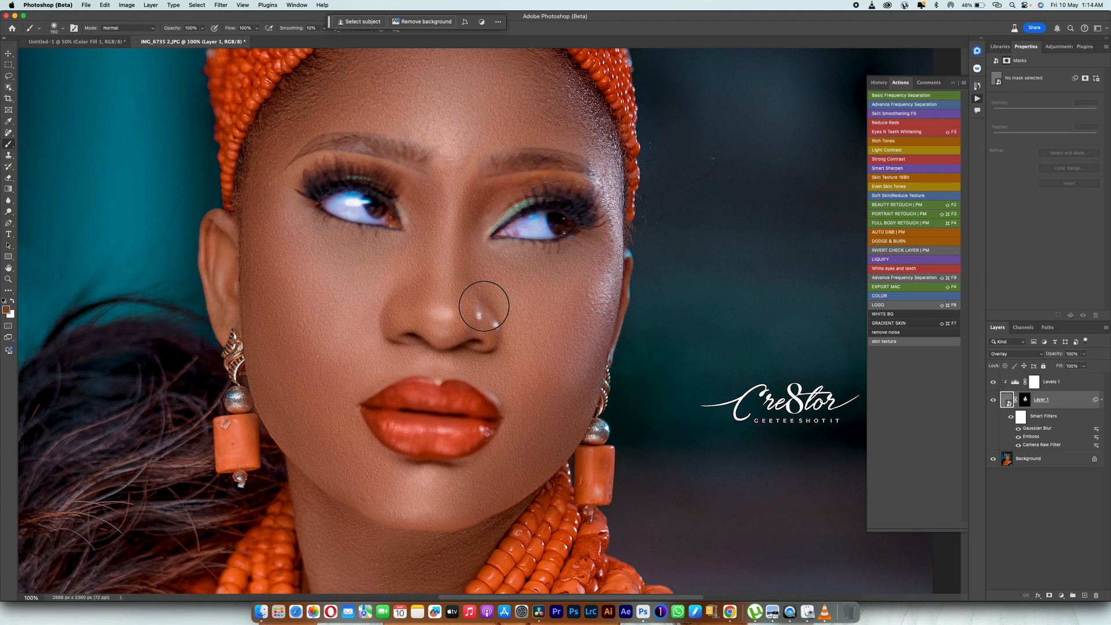
left_click(992, 400)
left_click(992, 400)
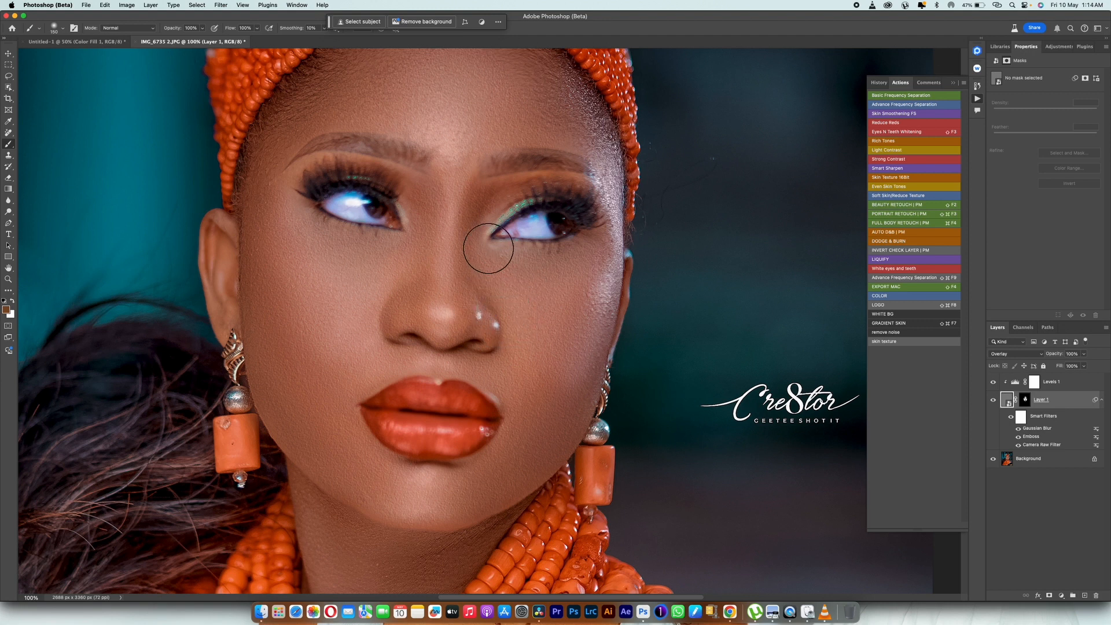
key("super+minus")
key("super+minus")
key("super+minus")
key("super+minus")
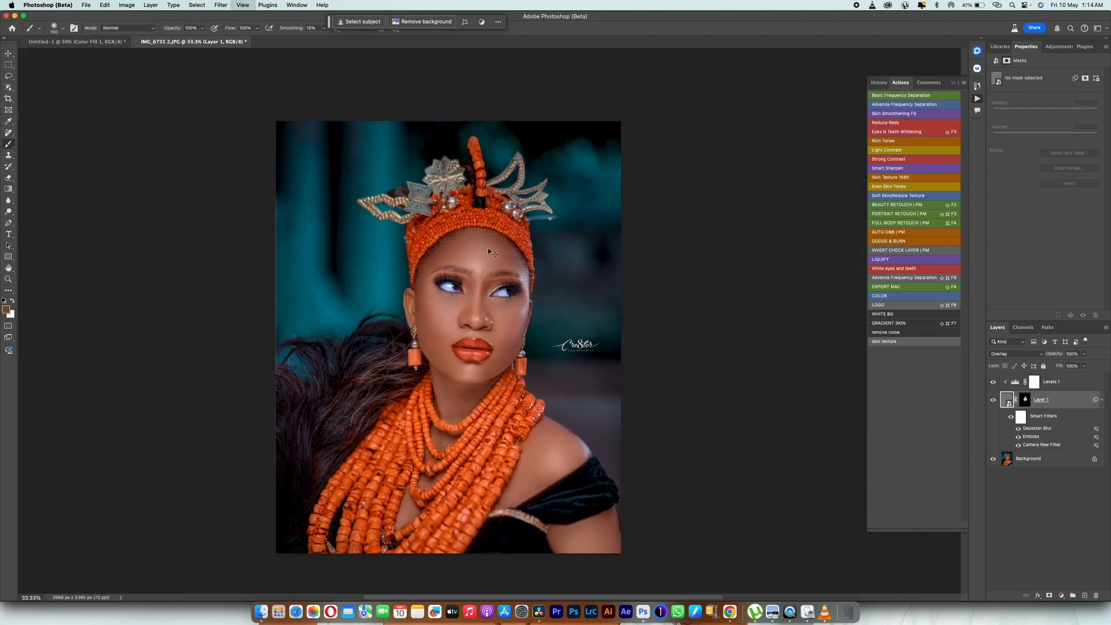
scroll(515, 330, "down", 3)
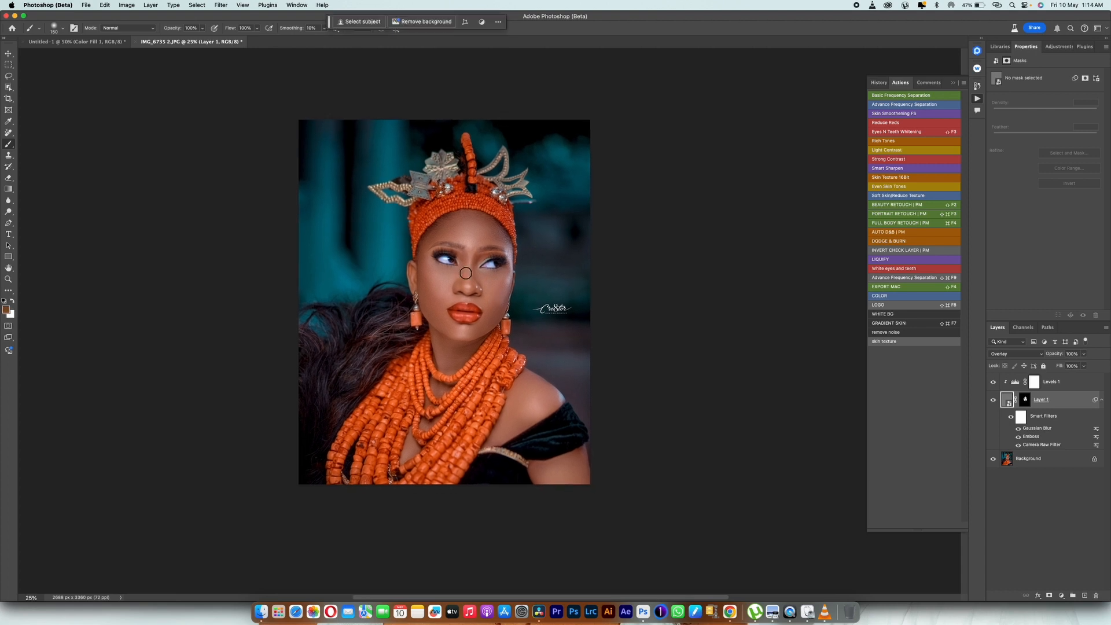
Check the portrait with Layer 1's texture toggled, and group Layer 1 with its clipped Levels 1 adjustment.
left_click(993, 399)
left_click(995, 398)
left_click(996, 398)
left_click(1000, 393)
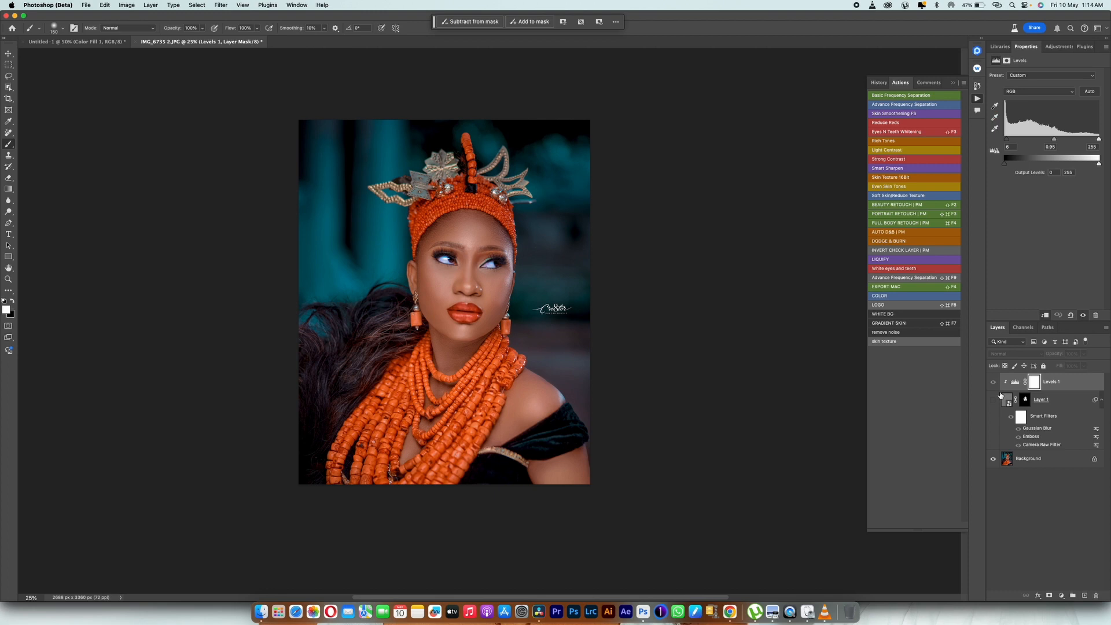
left_click(1061, 398)
key("super+g")
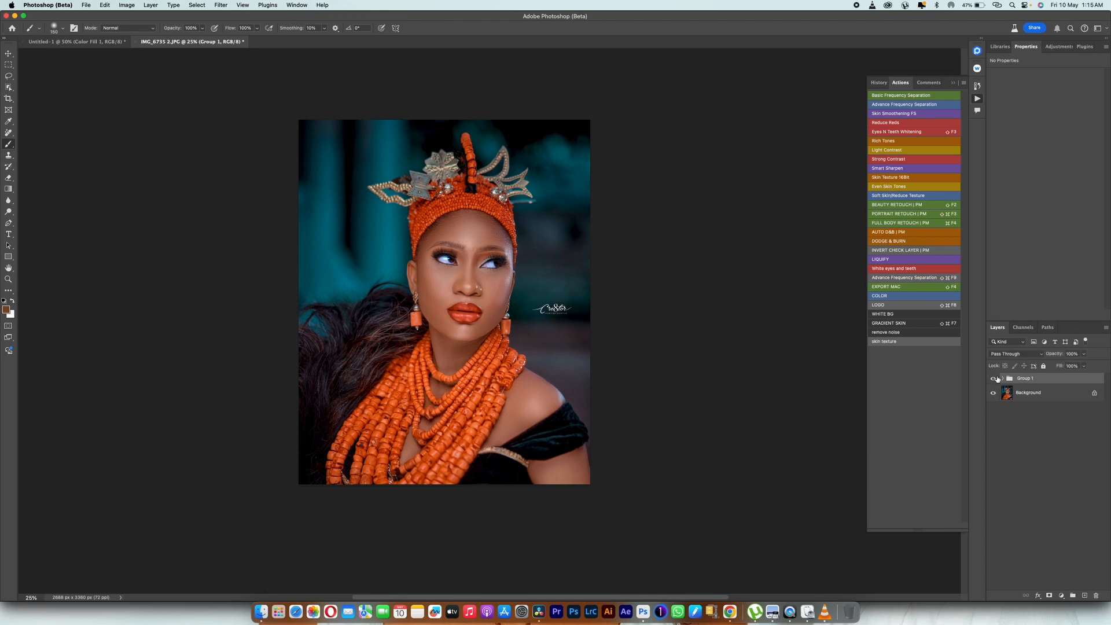
Compare the portrait with the texture group hidden and shown, and examine the skin texture on the face at 66.67% zoom.
left_click(993, 378)
left_click(993, 379)
scroll(468, 307, "up", 3)
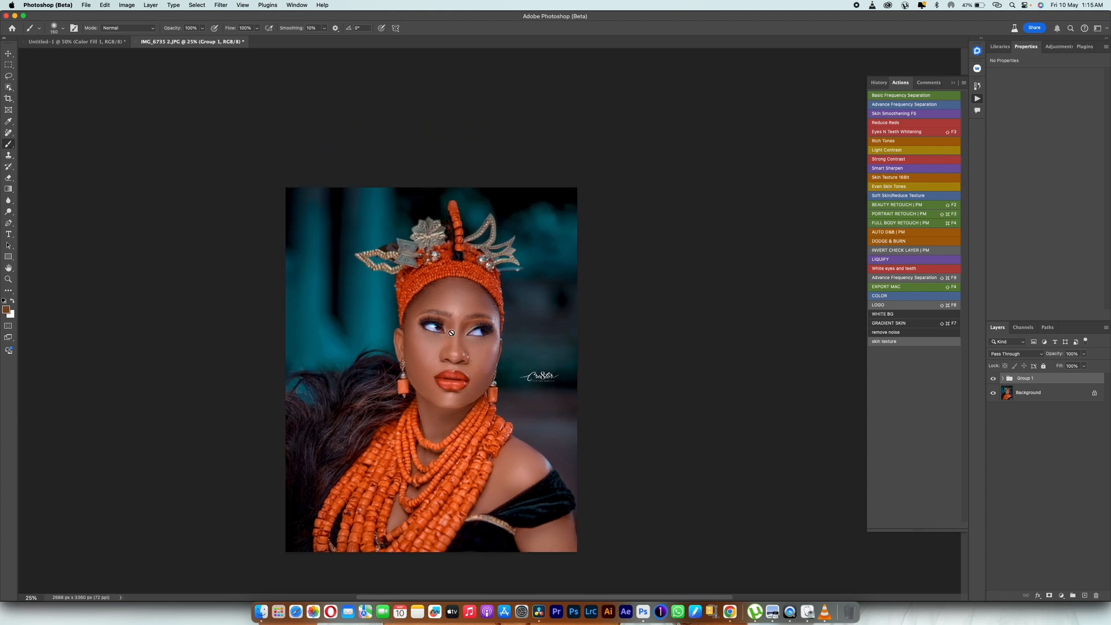
key("super+plus")
key("super+plus")
key("super+plus")
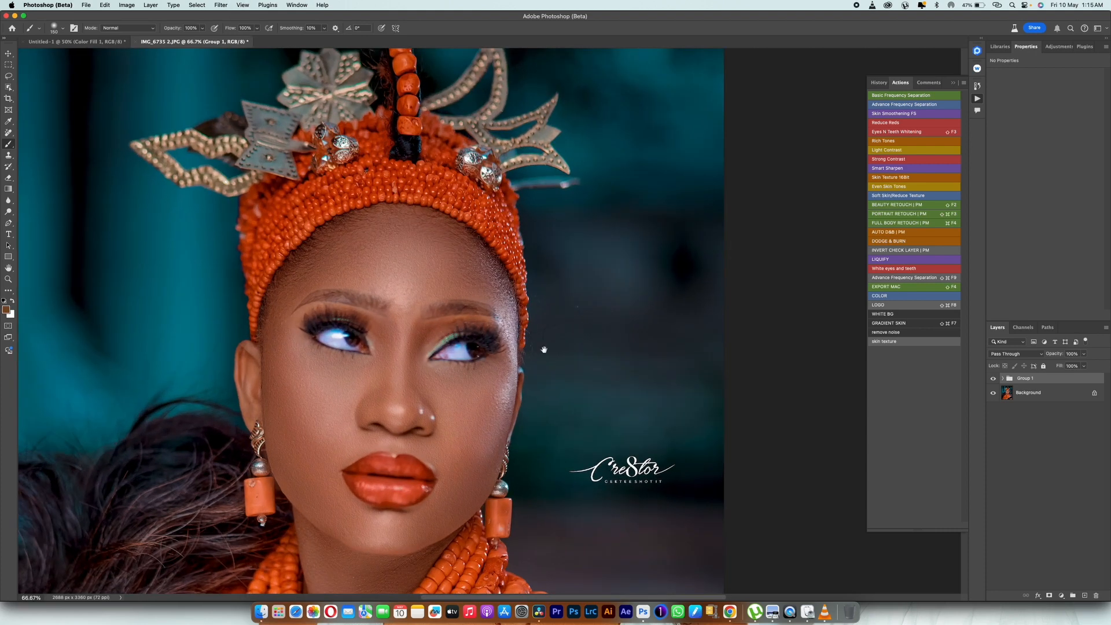
left_click_drag(544, 350, 616, 216)
scroll(575, 290, "up", 3)
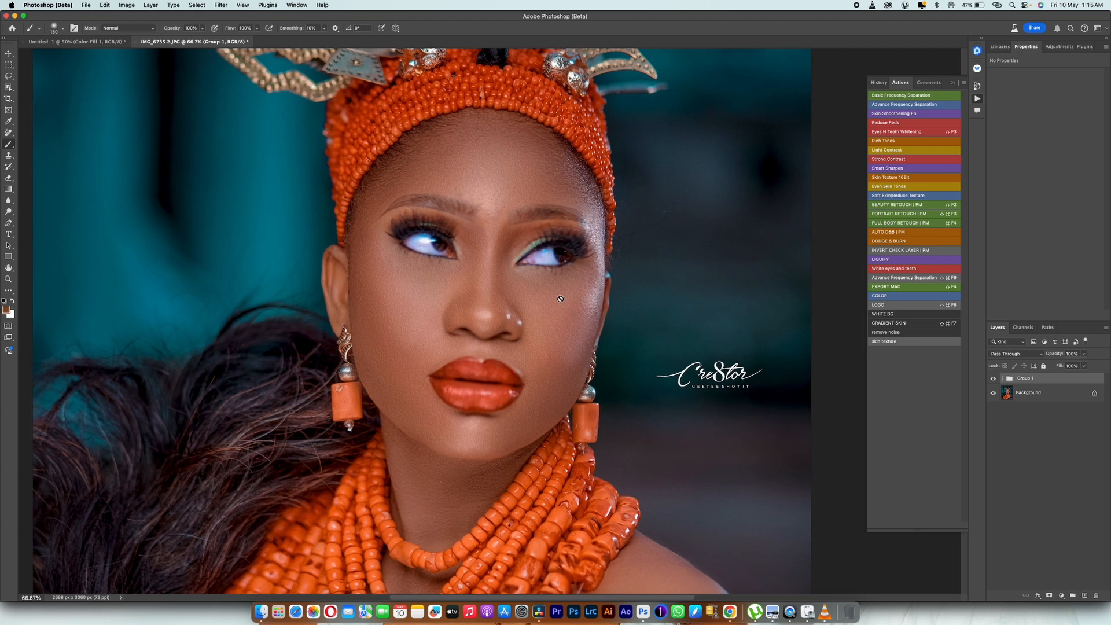
scroll(544, 319, "left", 2)
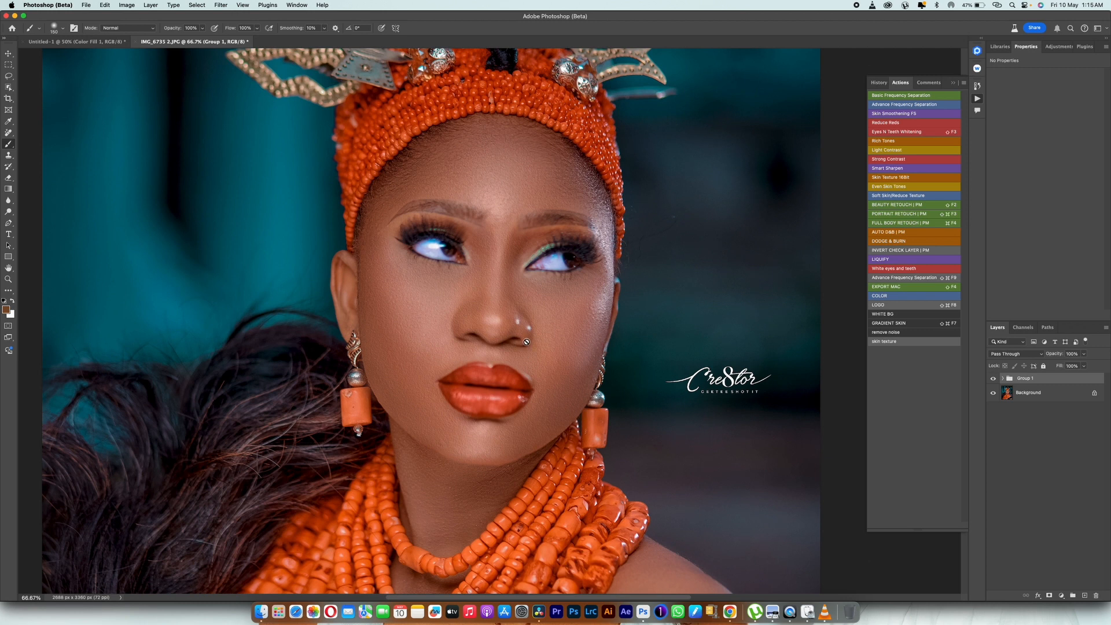